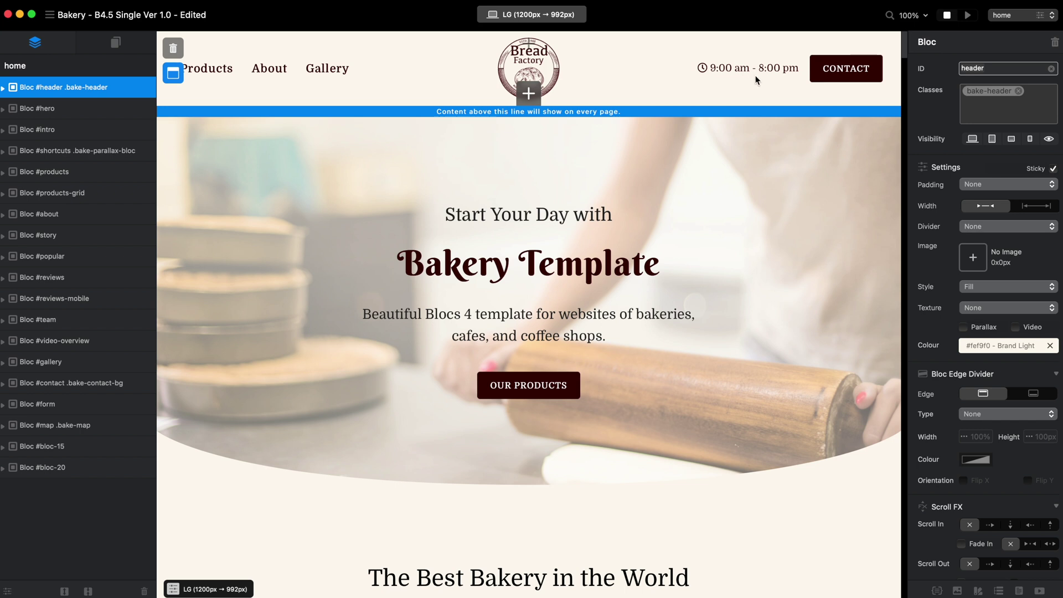
# Step: Confirm lazy loading is enabled for export, then select the Products link and start the preview
pyautogui.click(48, 15)
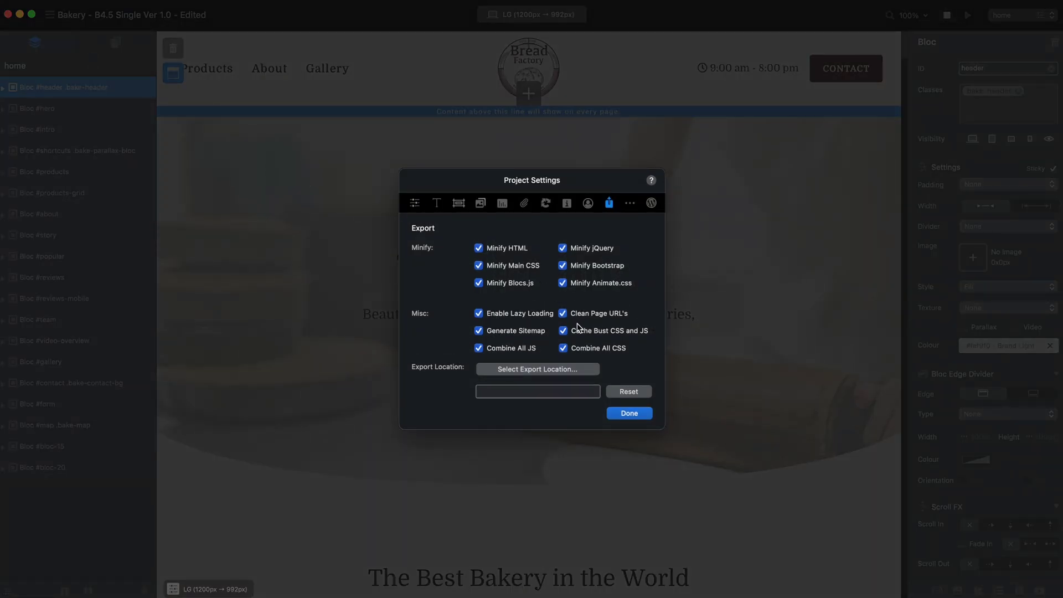
pyautogui.click(641, 414)
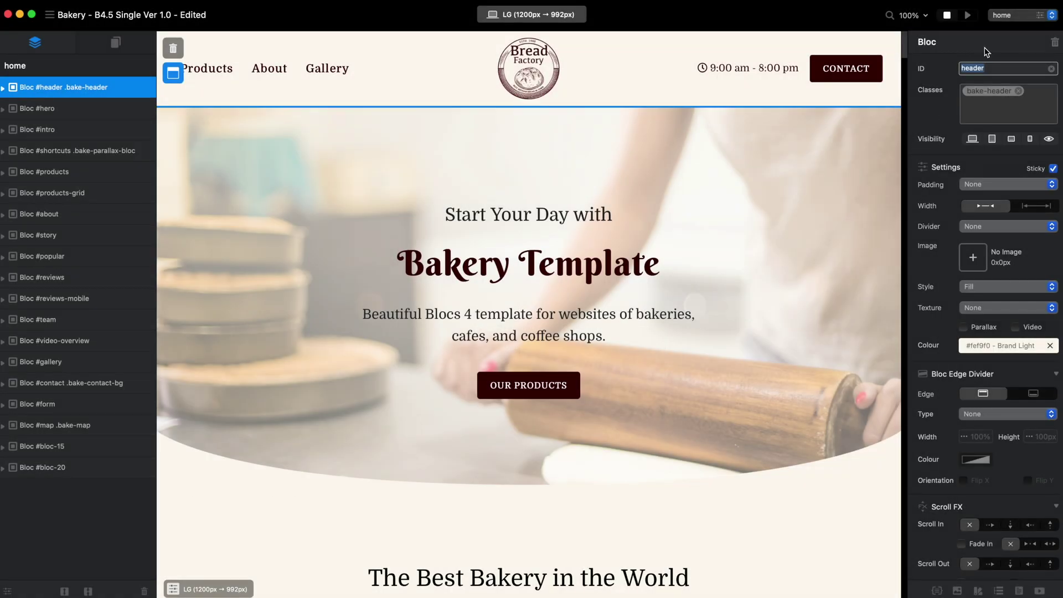
pyautogui.click(206, 68)
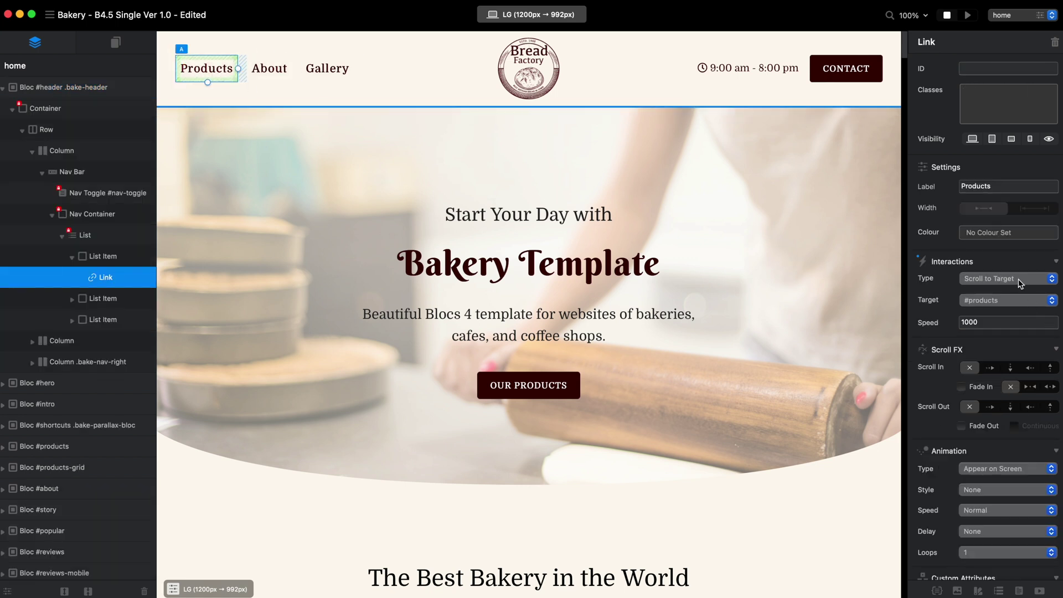
pyautogui.click(968, 15)
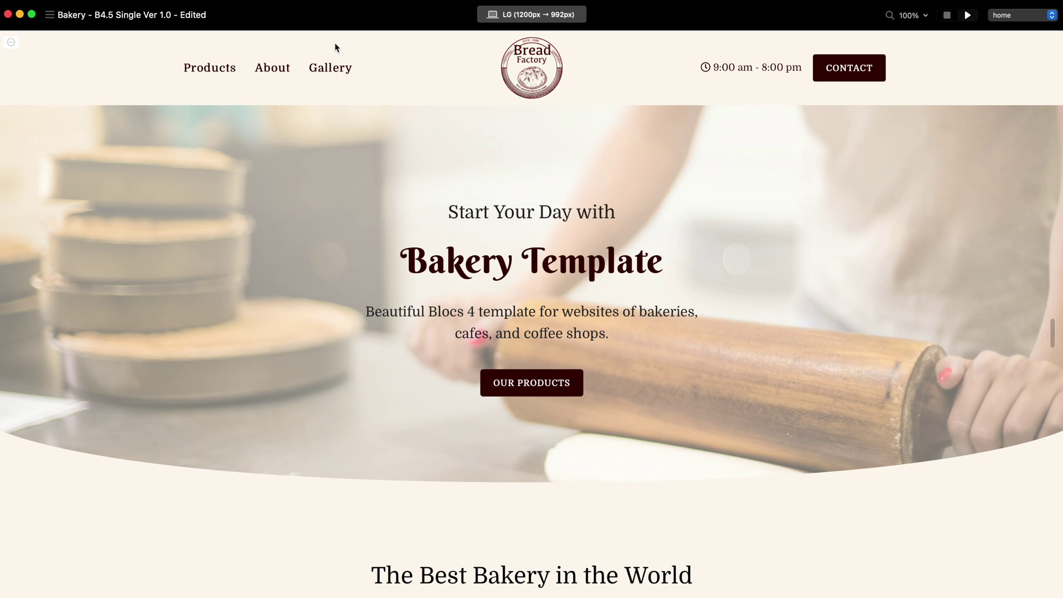
# Step: In the live preview, test the Products, About and Gallery links, then stop the preview
pyautogui.click(221, 72)
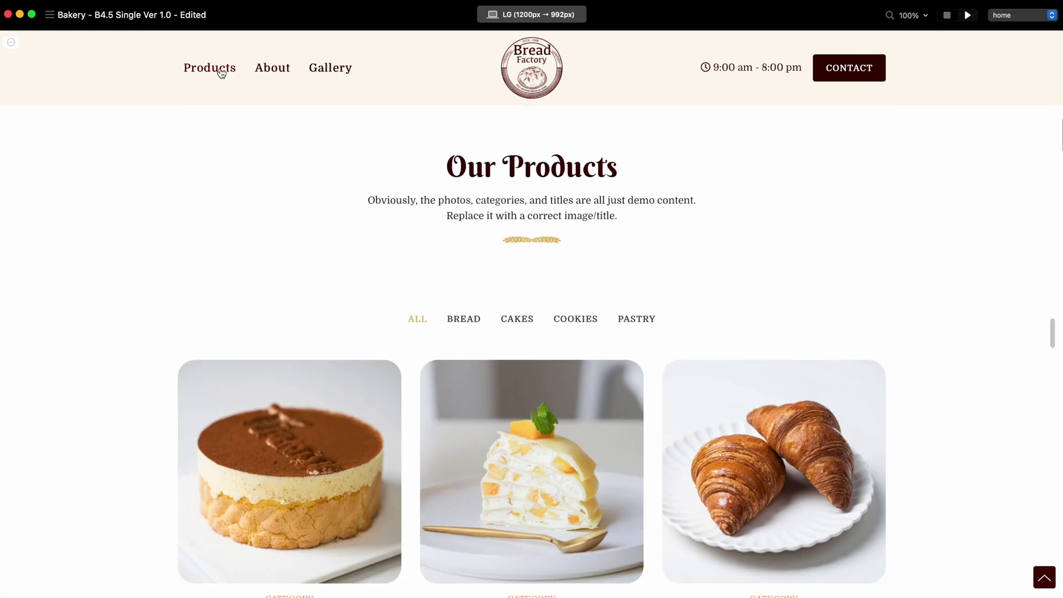
pyautogui.click(272, 68)
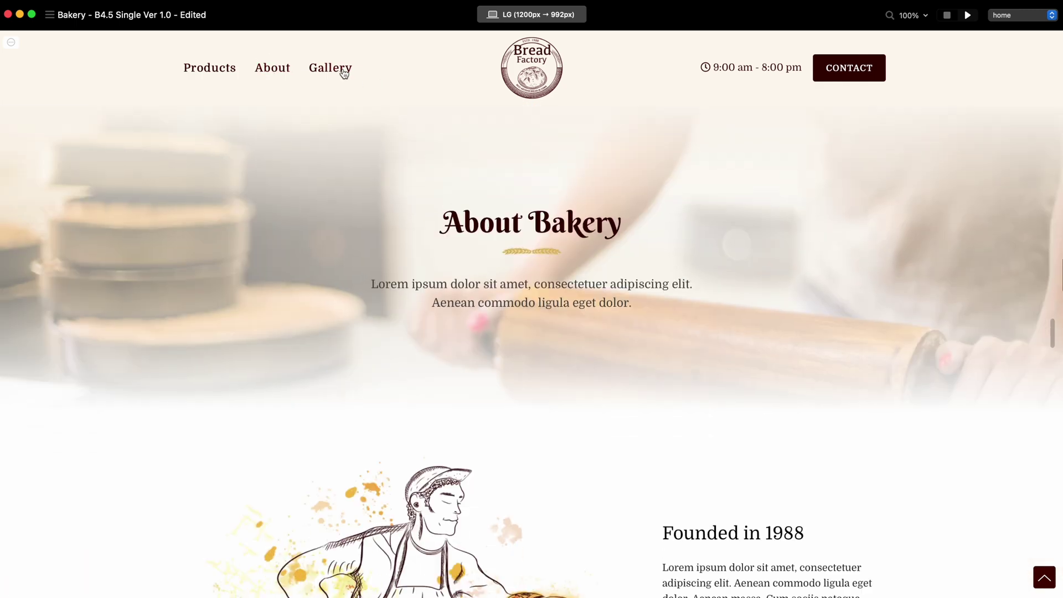
pyautogui.click(331, 69)
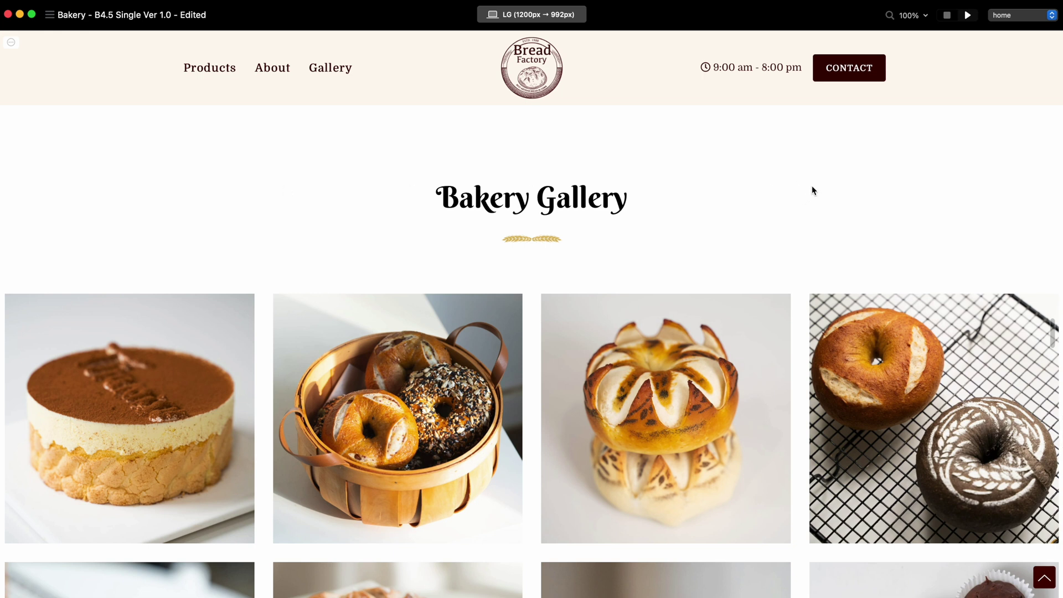
pyautogui.click(948, 14)
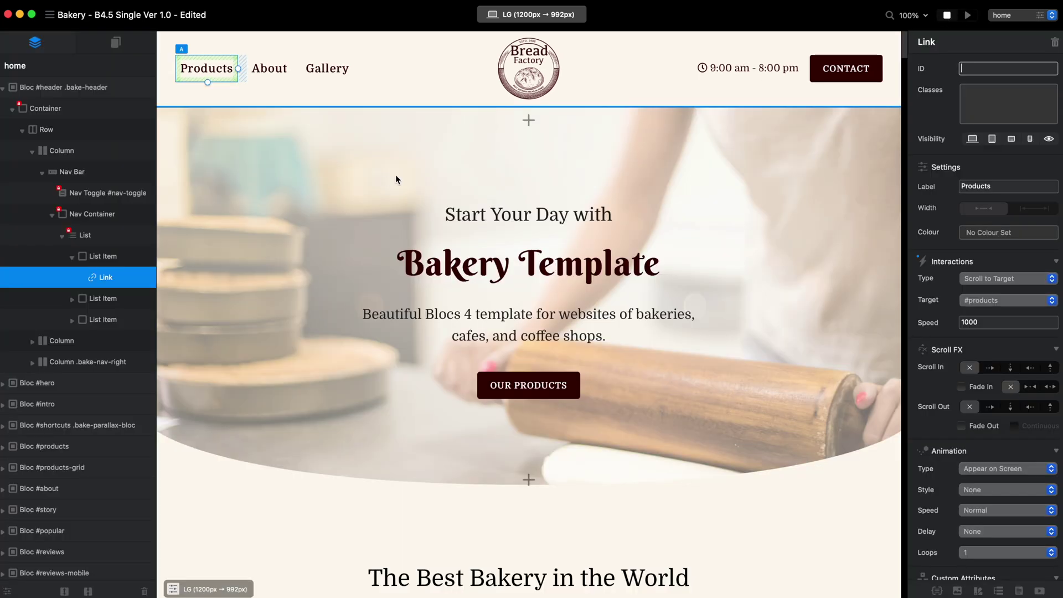
# Step: Export the lazy-loading site to the Desktop as 'Bakery - B4.5 Single Ver 1.0 23'
pyautogui.click(55, 13)
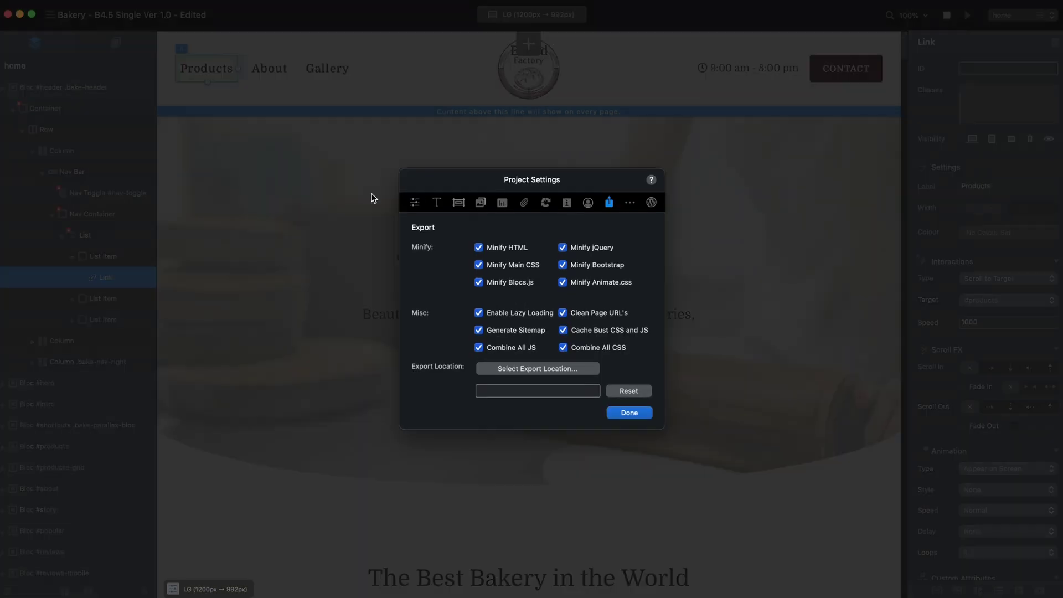
pyautogui.click(630, 413)
pyautogui.click(50, 15)
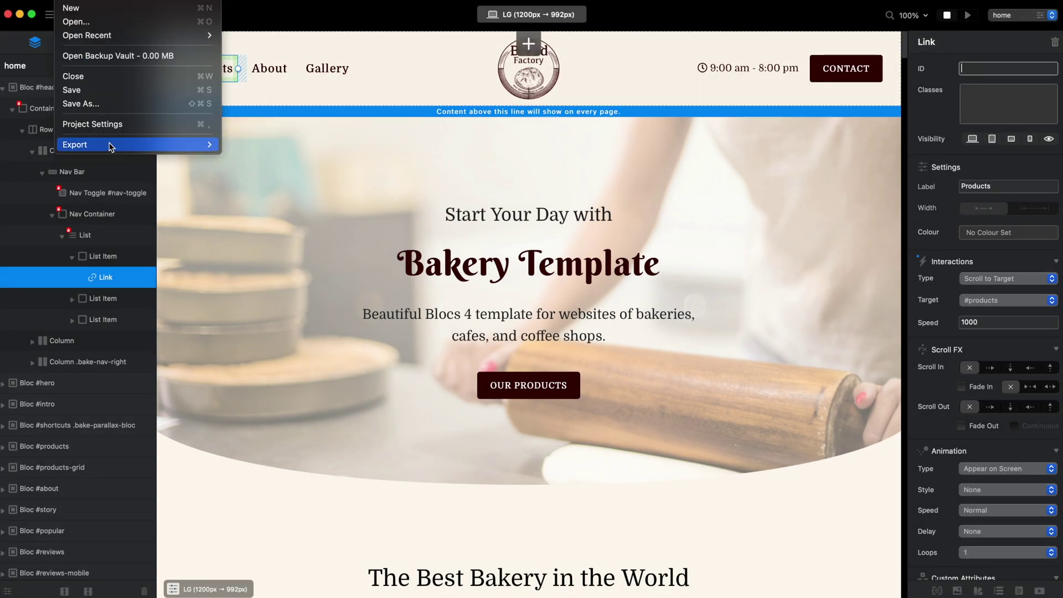
pyautogui.moveTo(109, 144)
pyautogui.click(282, 157)
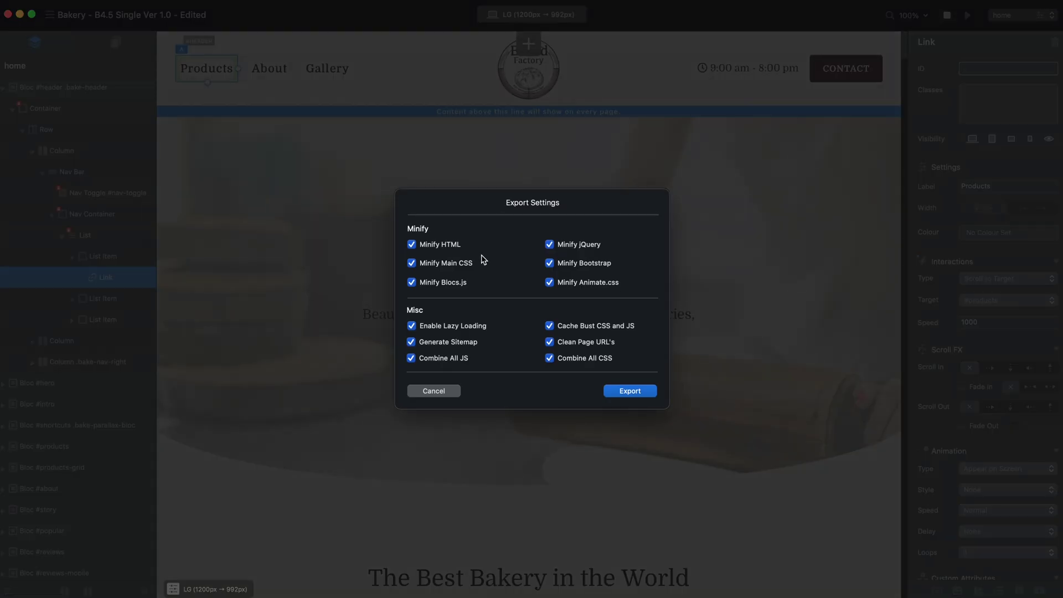
pyautogui.click(651, 391)
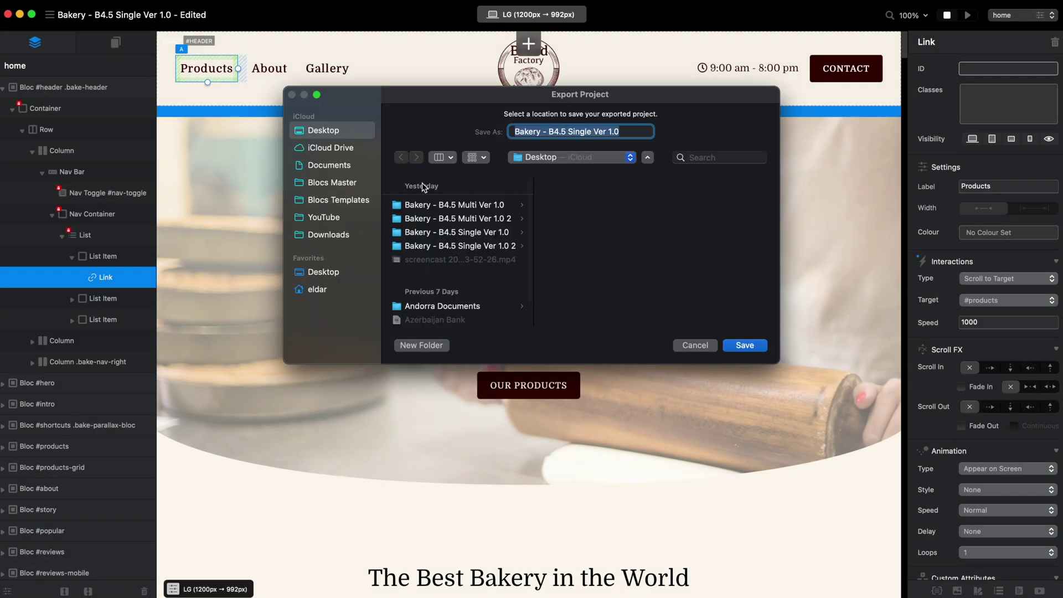
pyautogui.click(638, 129)
pyautogui.write('23')
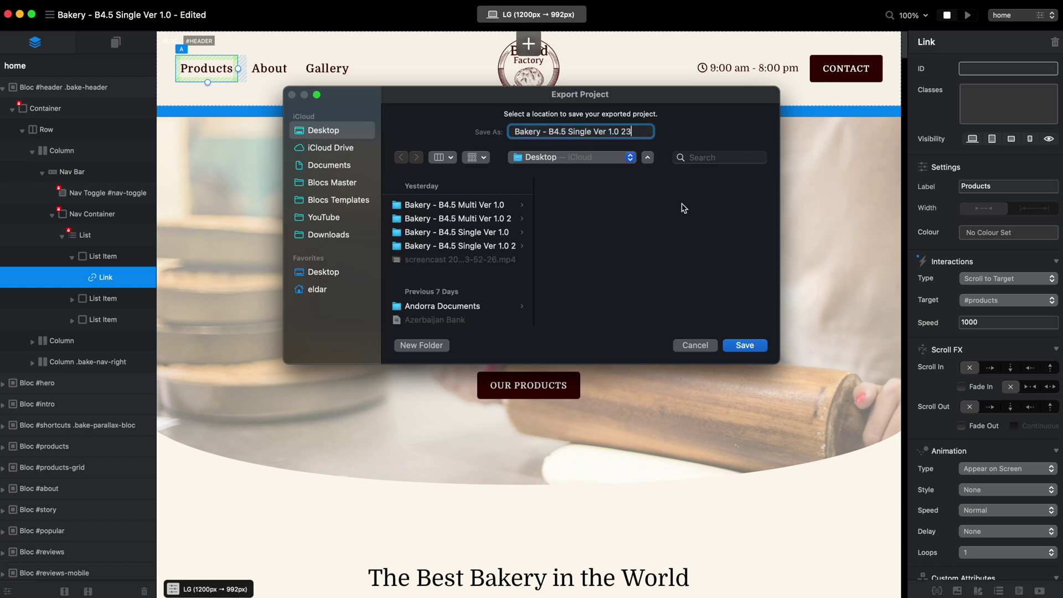
pyautogui.click(753, 346)
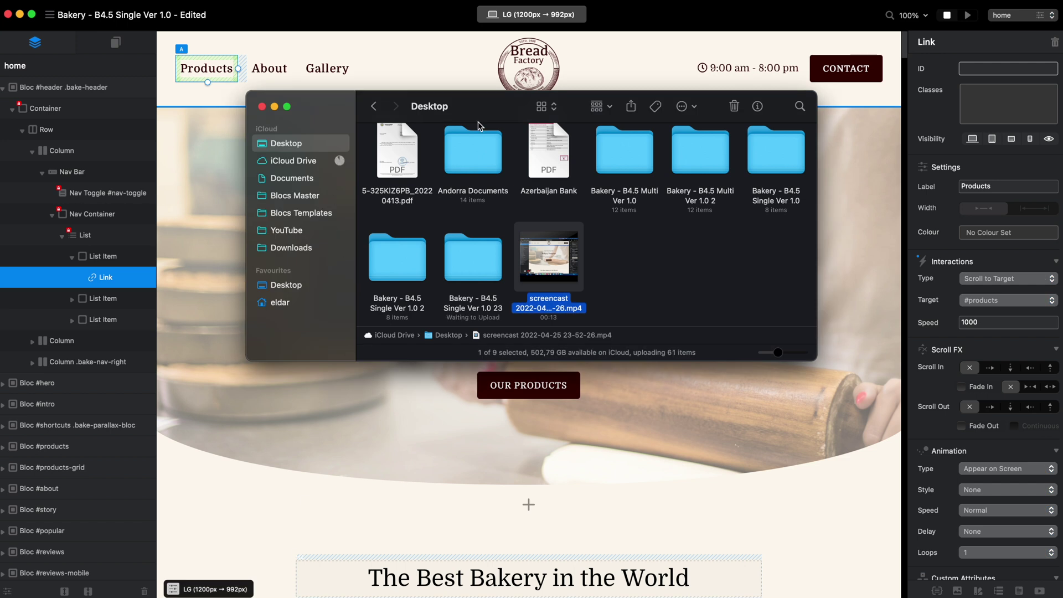
# Step: Open the exported folder's index.html in Safari
pyautogui.click(466, 261)
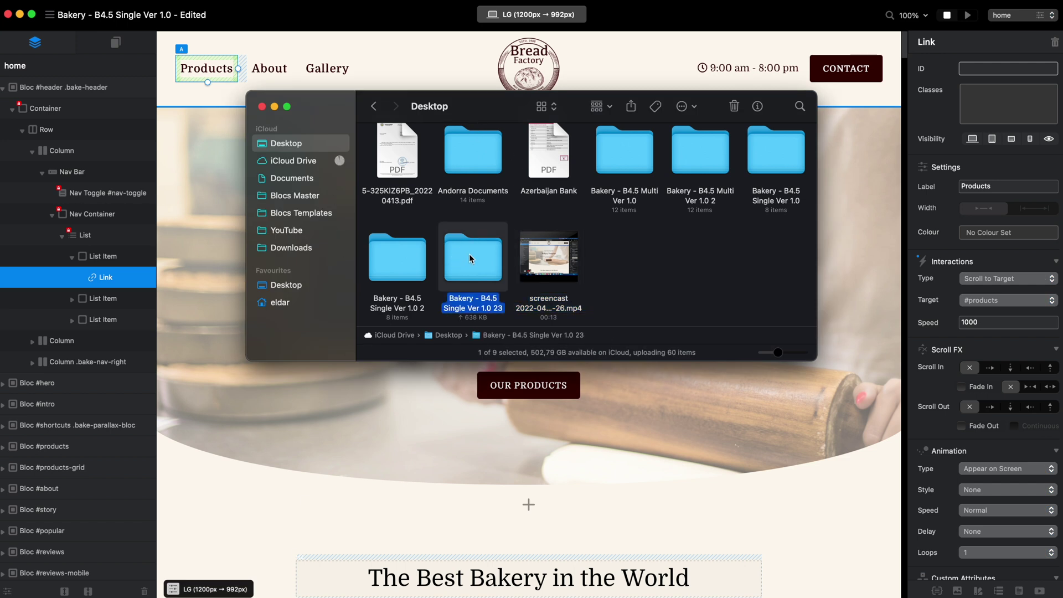
pyautogui.doubleClick(469, 258)
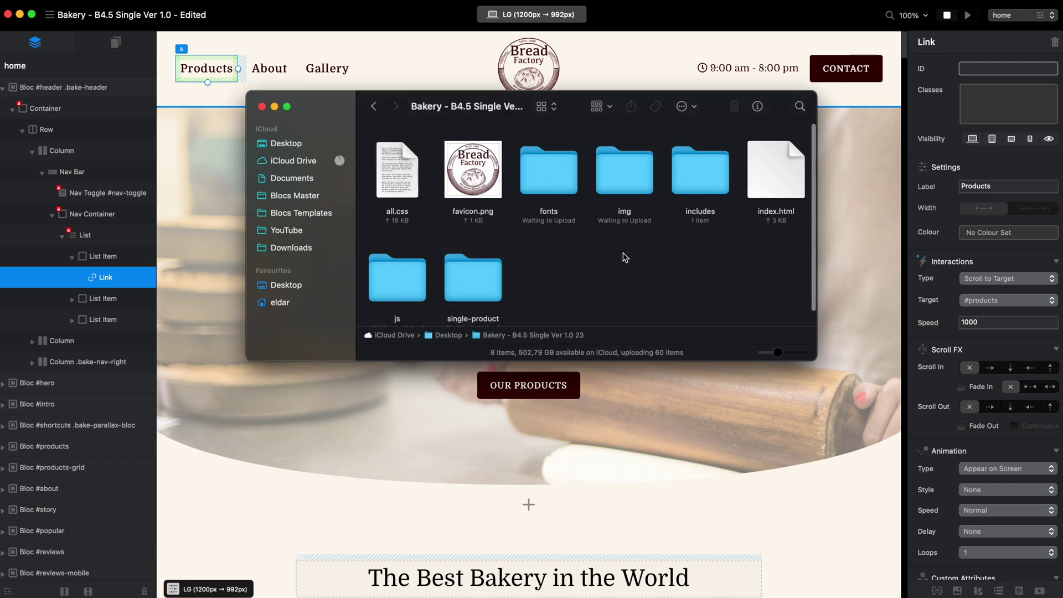
pyautogui.doubleClick(776, 170)
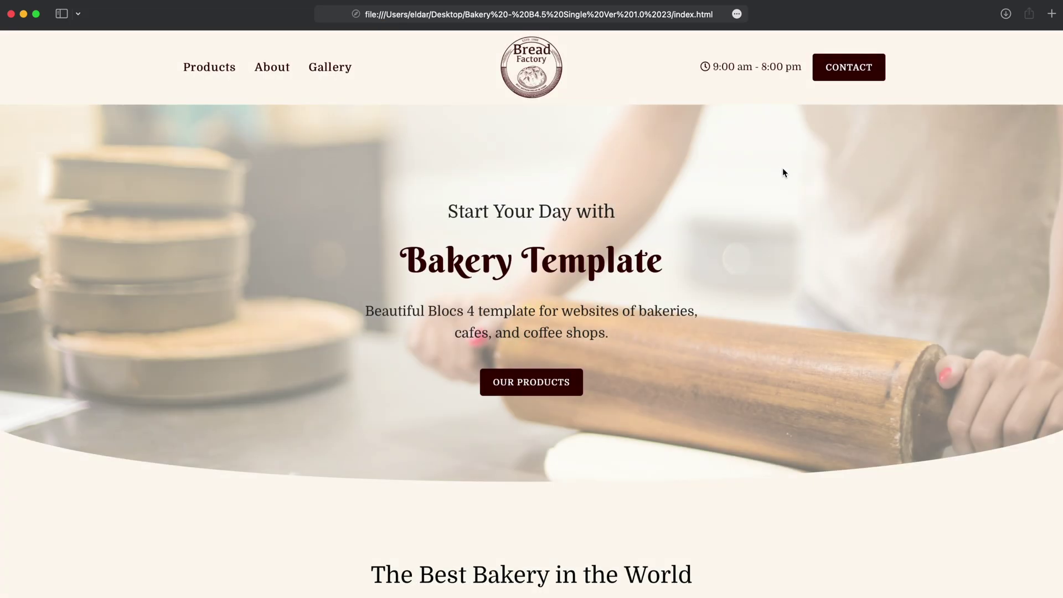
# Step: Test the Products and About links, jumping between Our Products and About Bakery
pyautogui.click(220, 69)
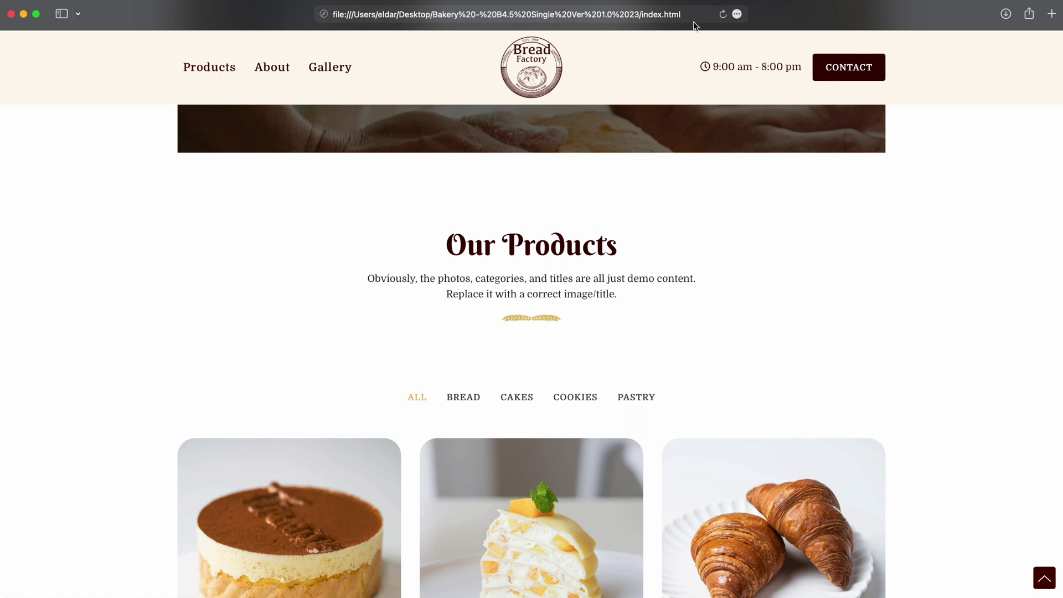
pyautogui.click(276, 70)
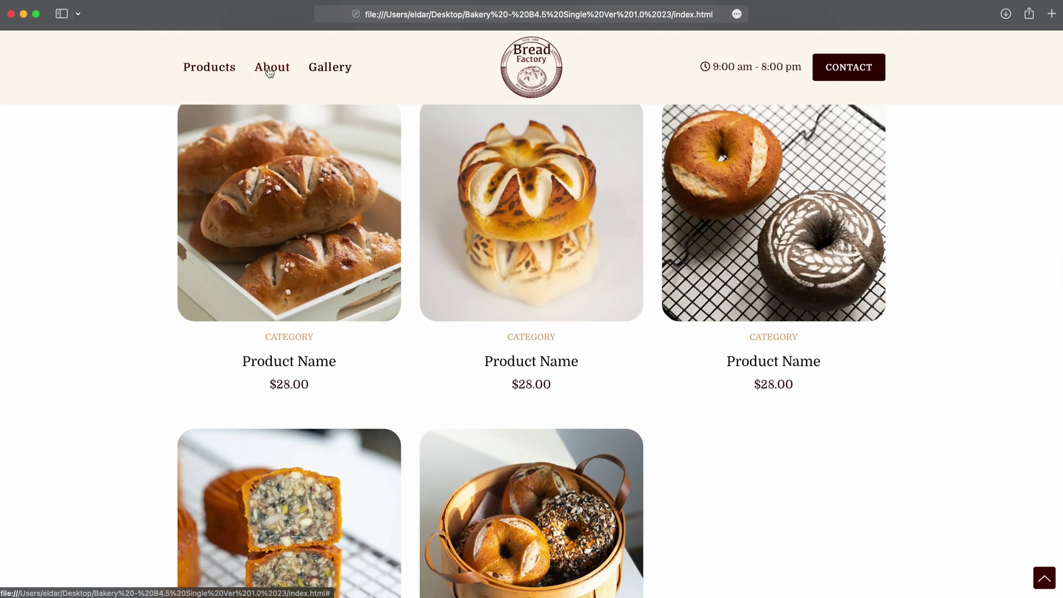
pyautogui.click(276, 72)
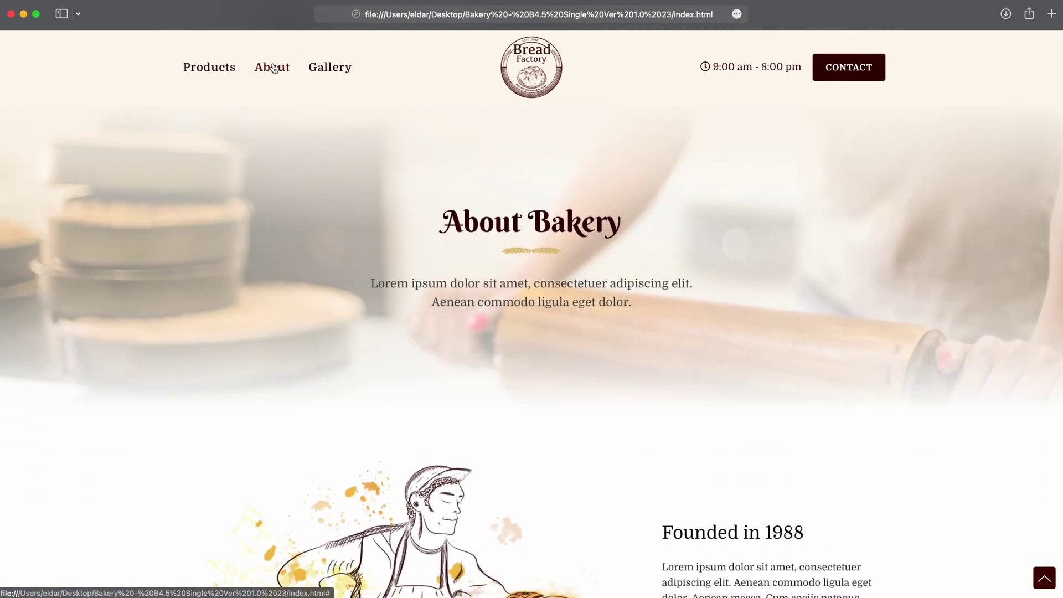
pyautogui.click(210, 72)
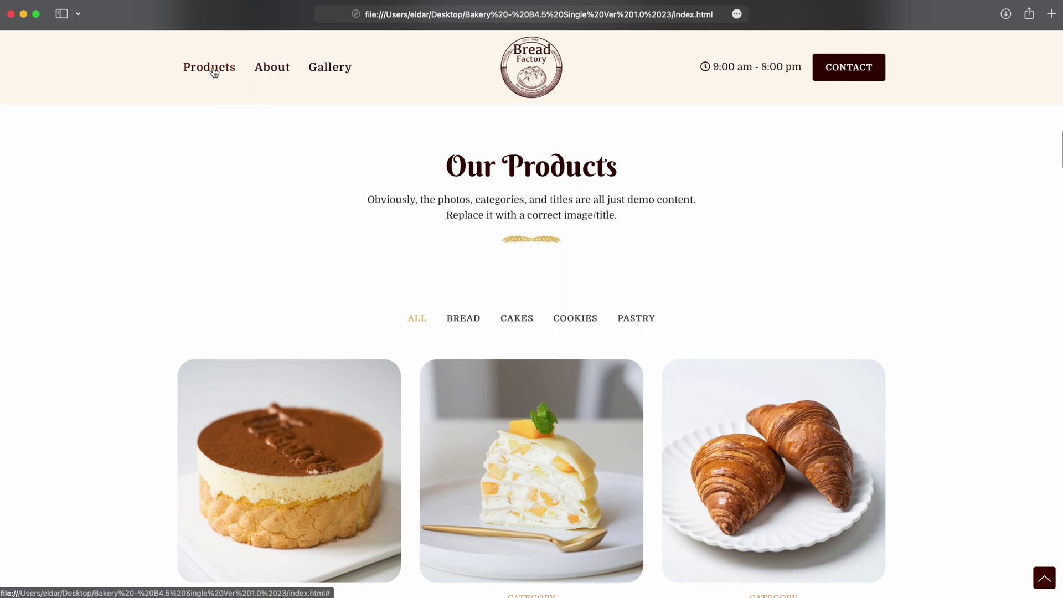
pyautogui.click(272, 68)
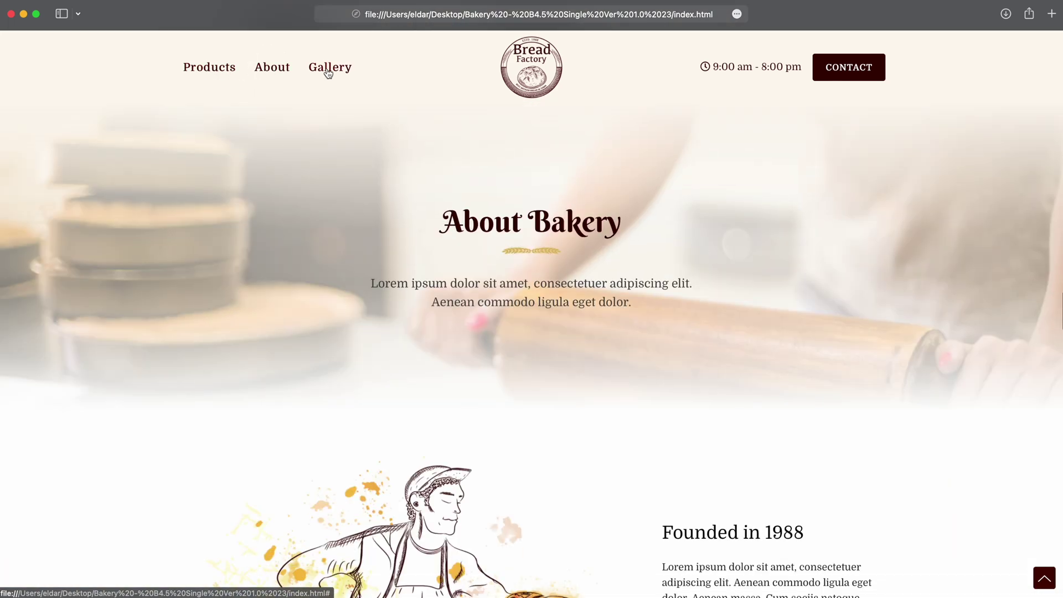
# Step: Jump to Bakery Gallery and Contact Us, then back up to Our Products
pyautogui.click(329, 71)
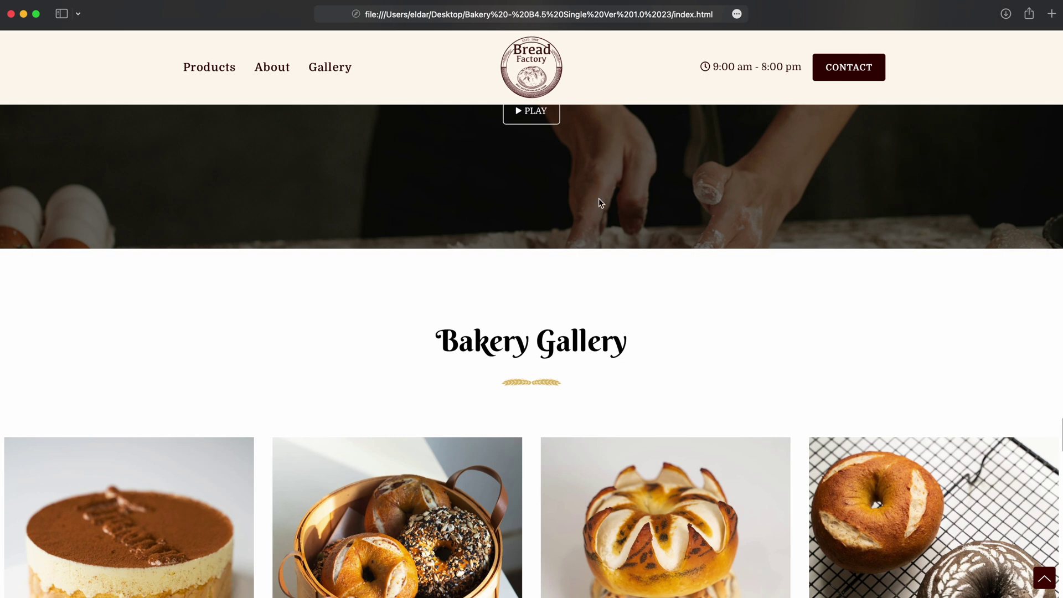
pyautogui.click(330, 67)
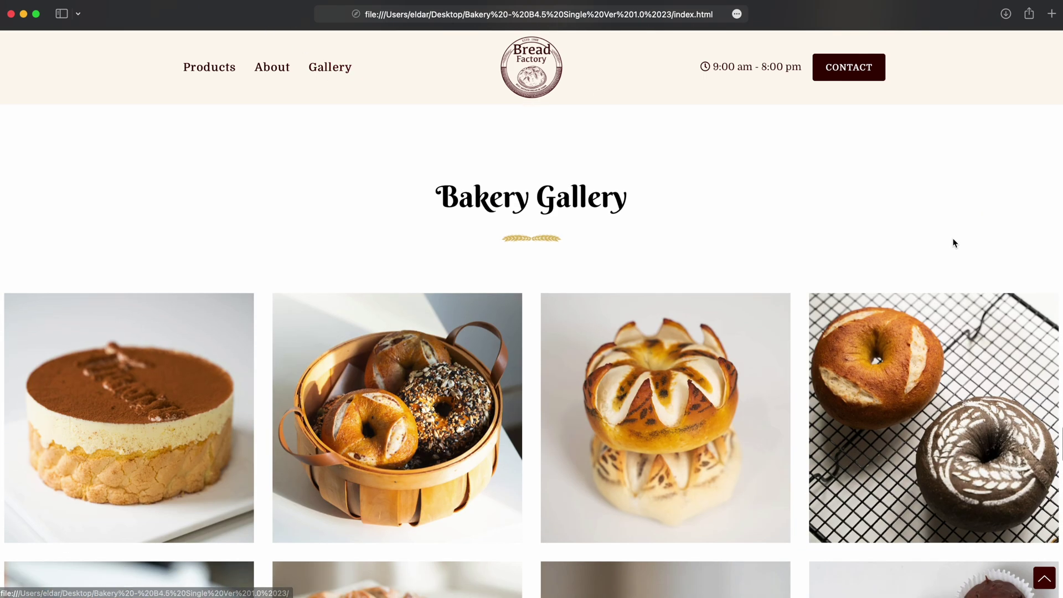
pyautogui.click(831, 74)
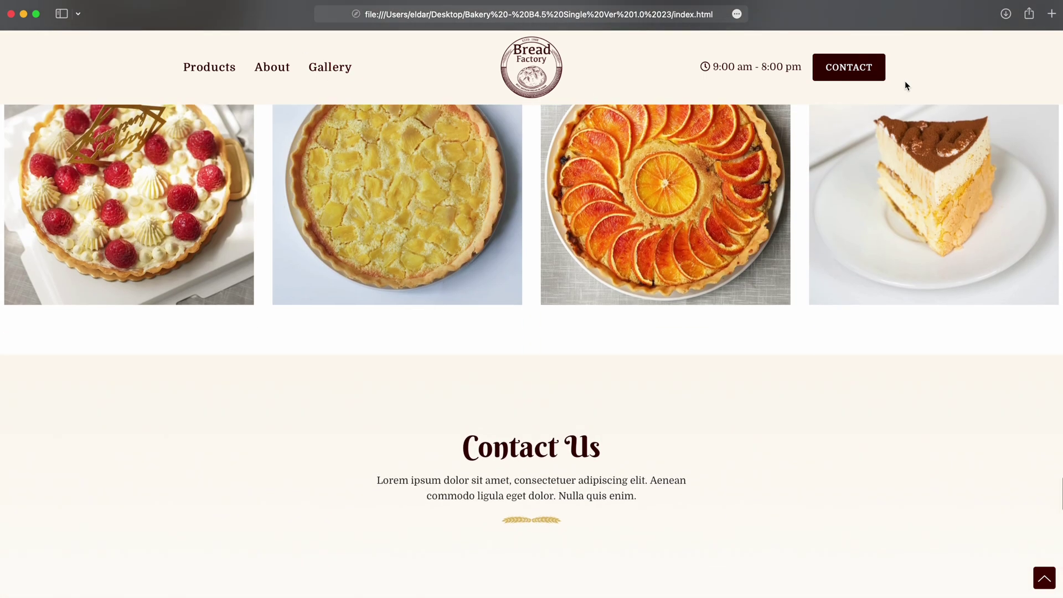
pyautogui.click(840, 77)
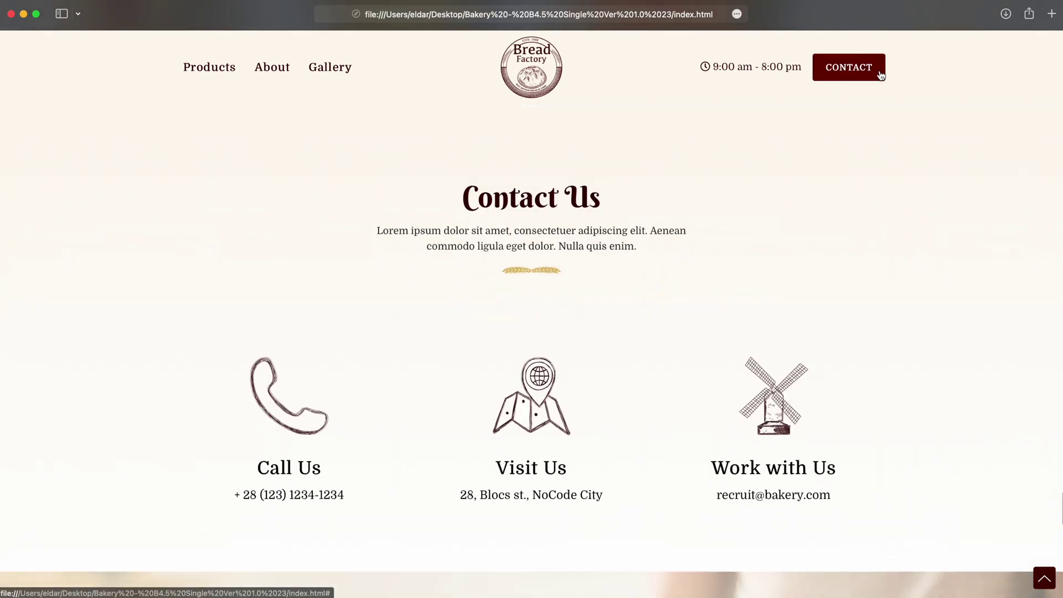
pyautogui.click(229, 78)
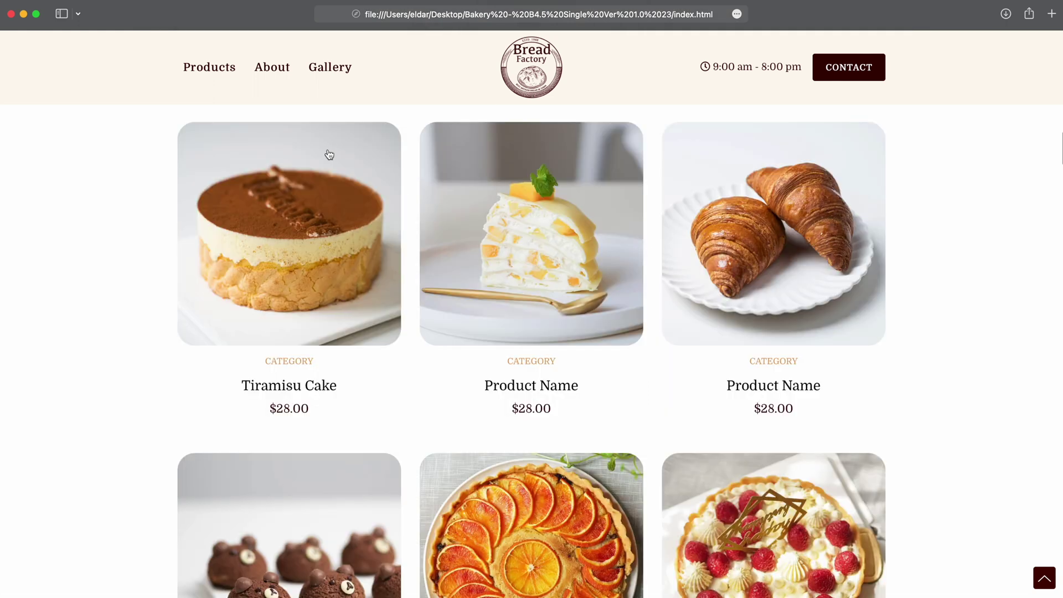
# Step: Retest the About, Products and Gallery links, scrolling down to the footer and back up
pyautogui.scroll(-15, 338, 305)
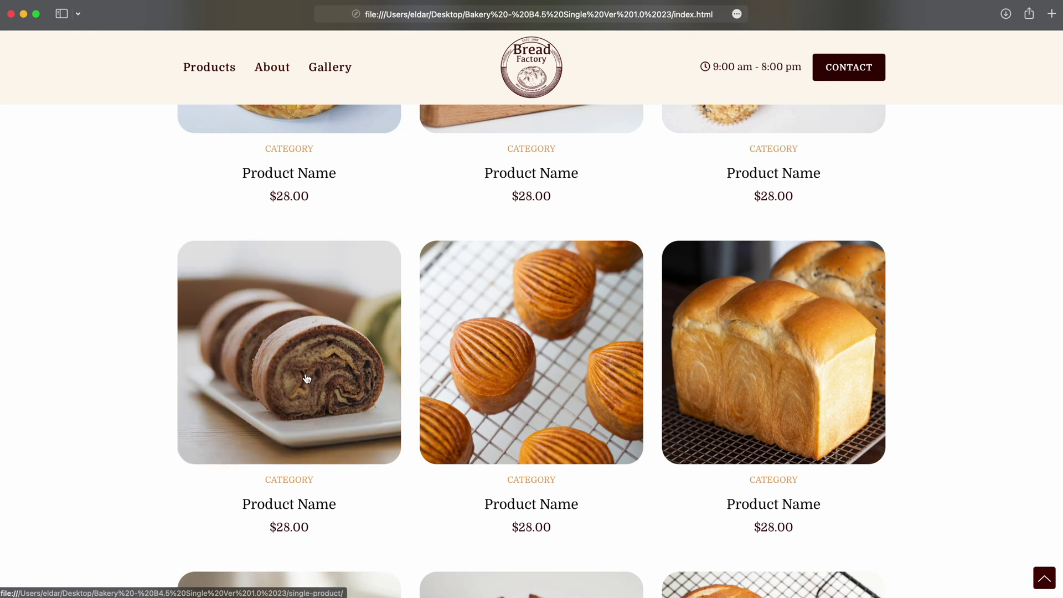
pyautogui.click(272, 67)
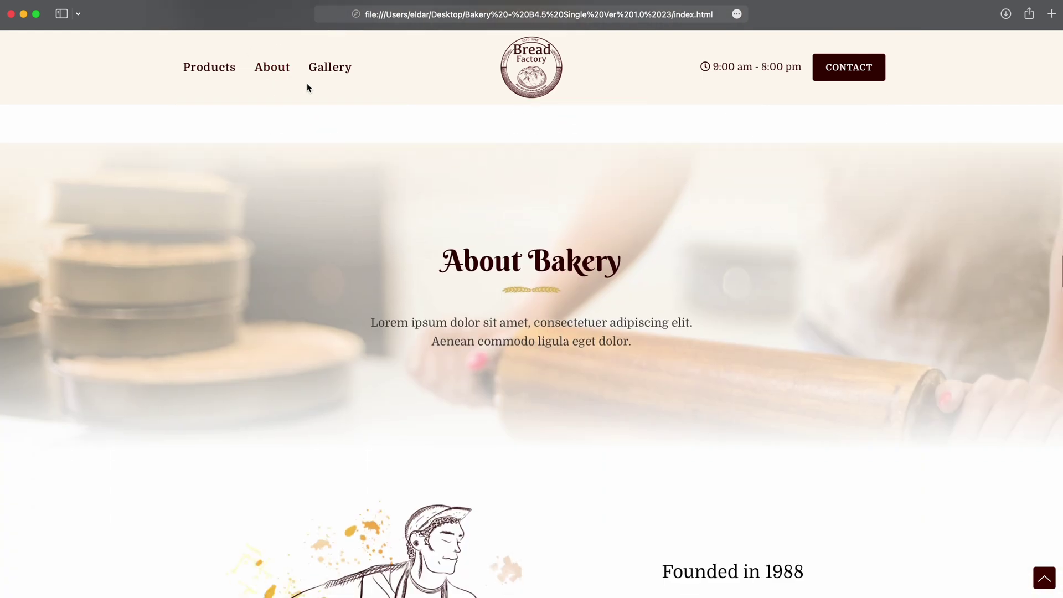
pyautogui.scroll(-15, 596, 235)
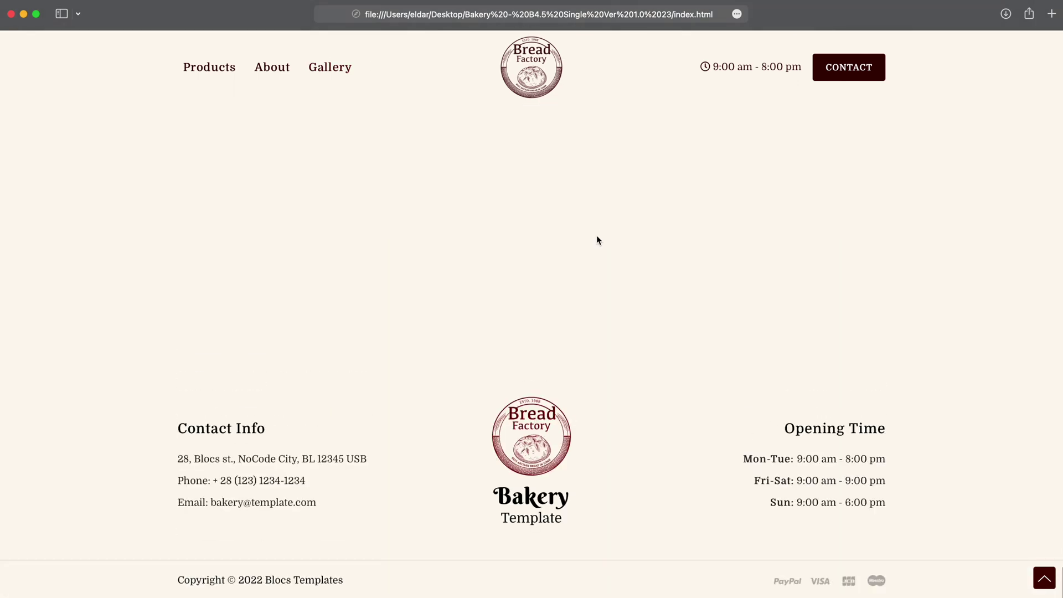
pyautogui.scroll(15, 596, 235)
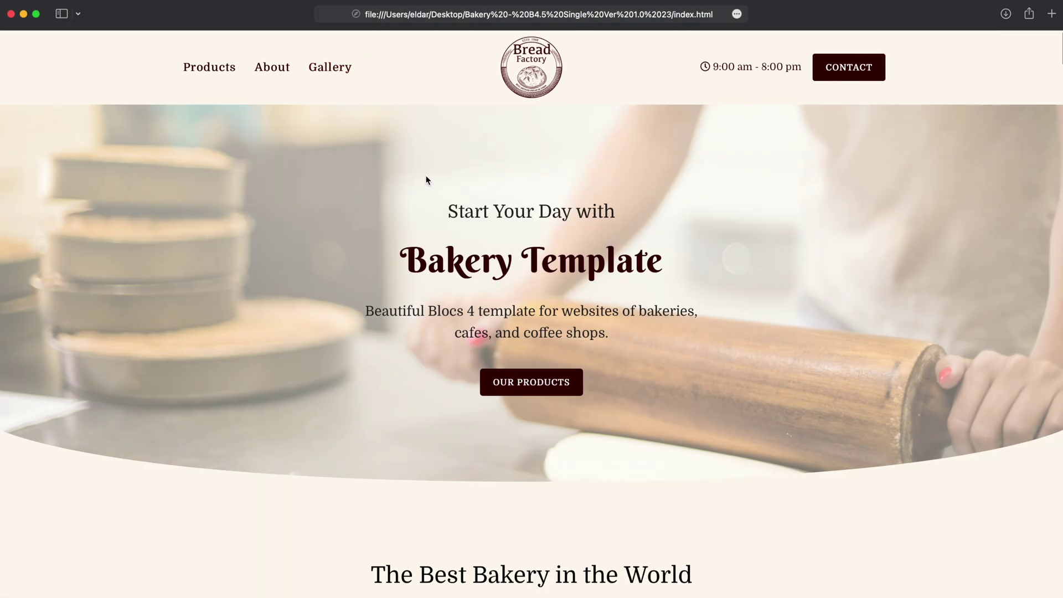
pyautogui.click(212, 69)
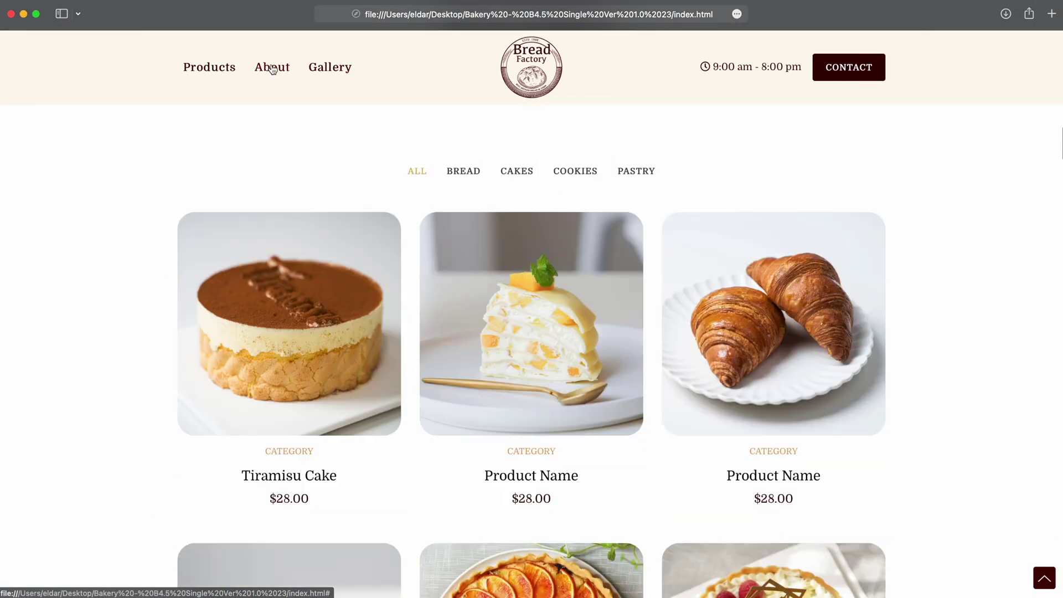
pyautogui.click(272, 68)
pyautogui.click(326, 68)
pyautogui.scroll(-20, 413, 147)
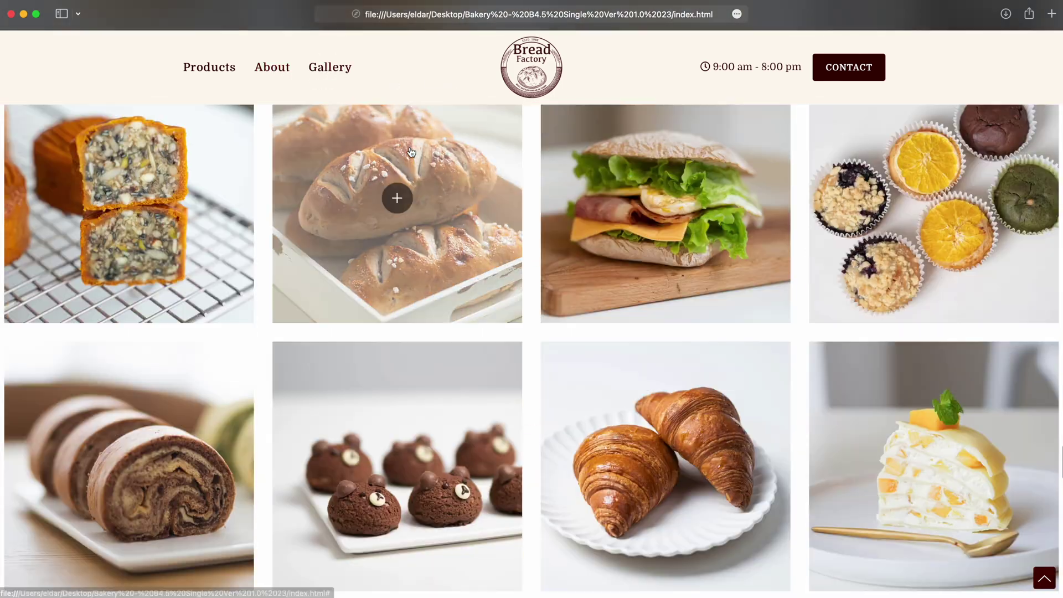
pyautogui.scroll(15, 434, 164)
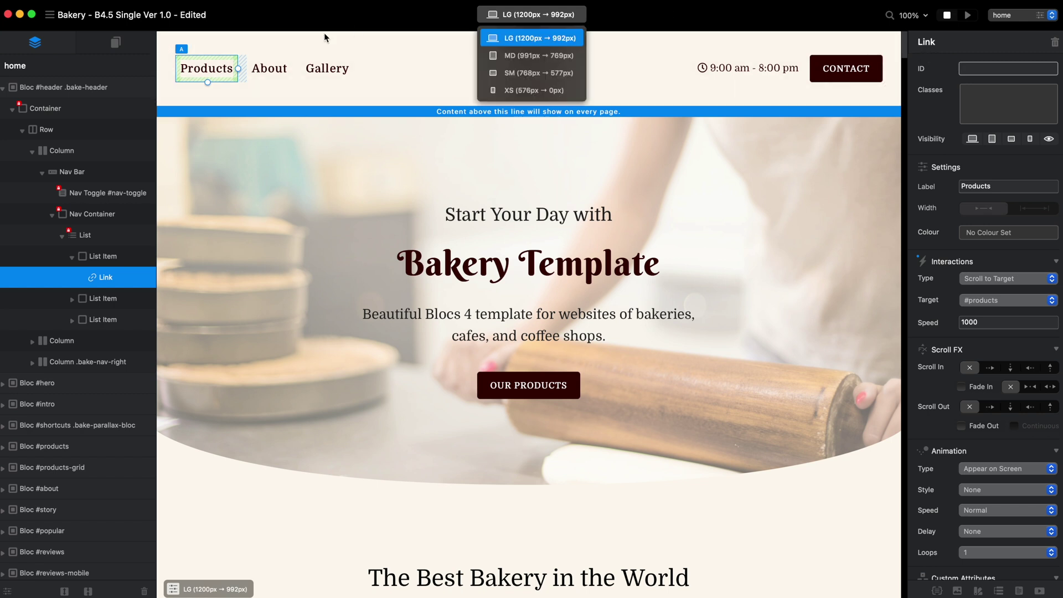
pyautogui.click(262, 75)
pyautogui.click(327, 69)
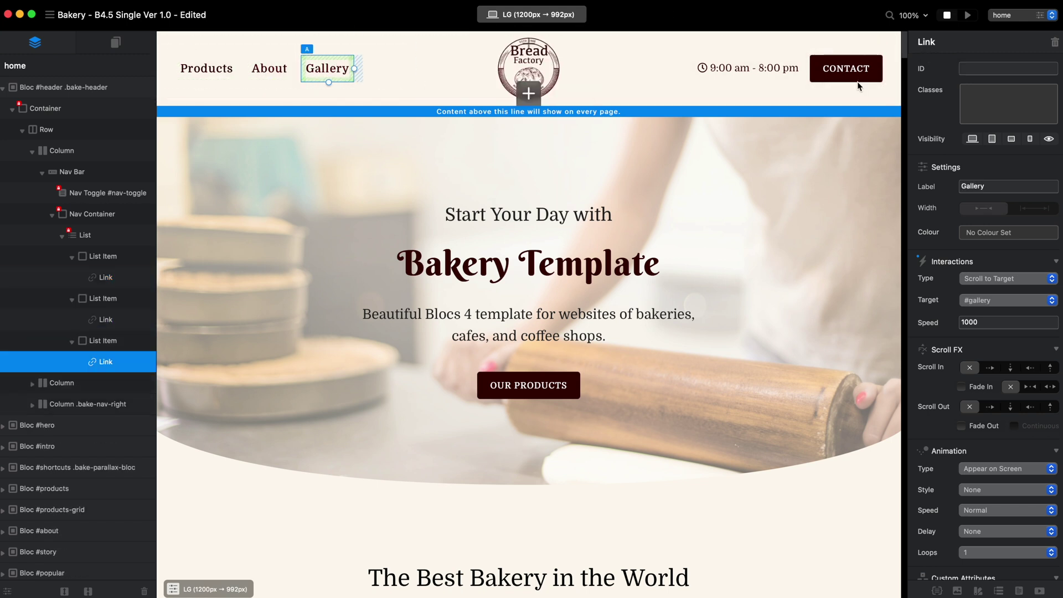
pyautogui.click(969, 15)
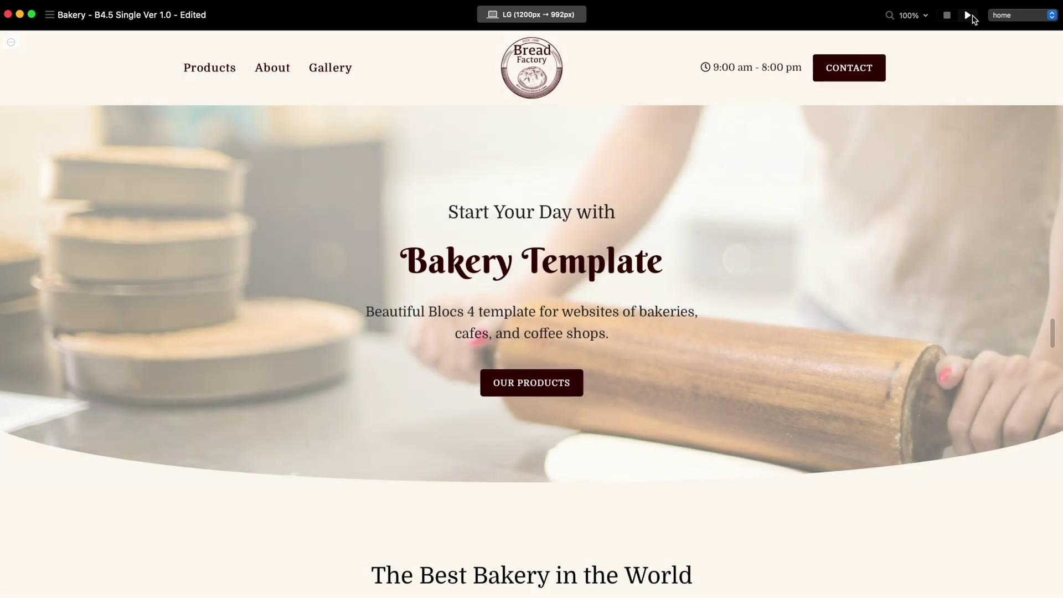
pyautogui.click(523, 14)
pyautogui.click(517, 135)
pyautogui.click(284, 69)
pyautogui.click(209, 69)
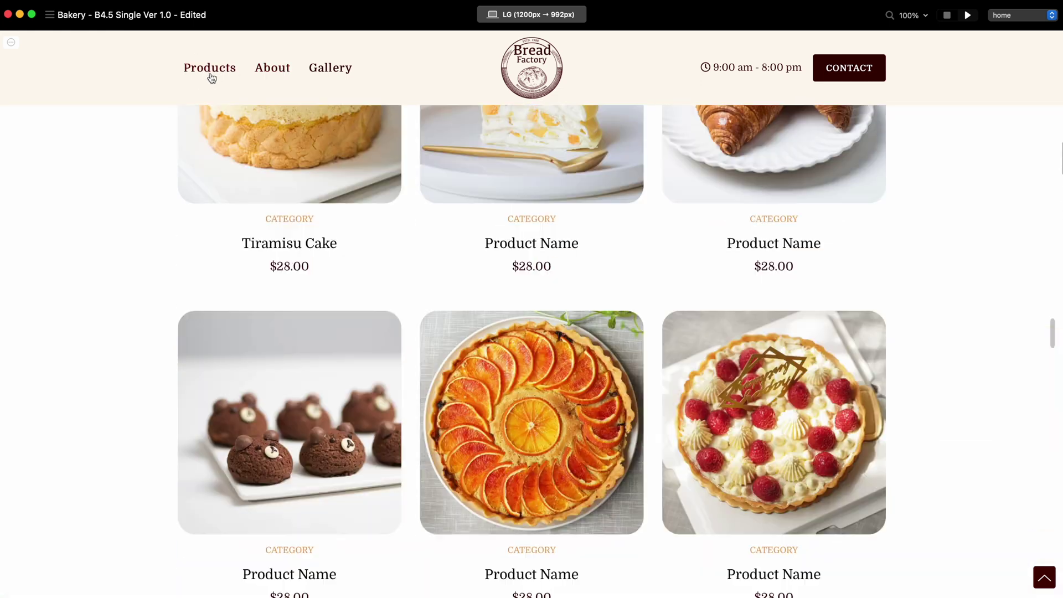
pyautogui.click(947, 15)
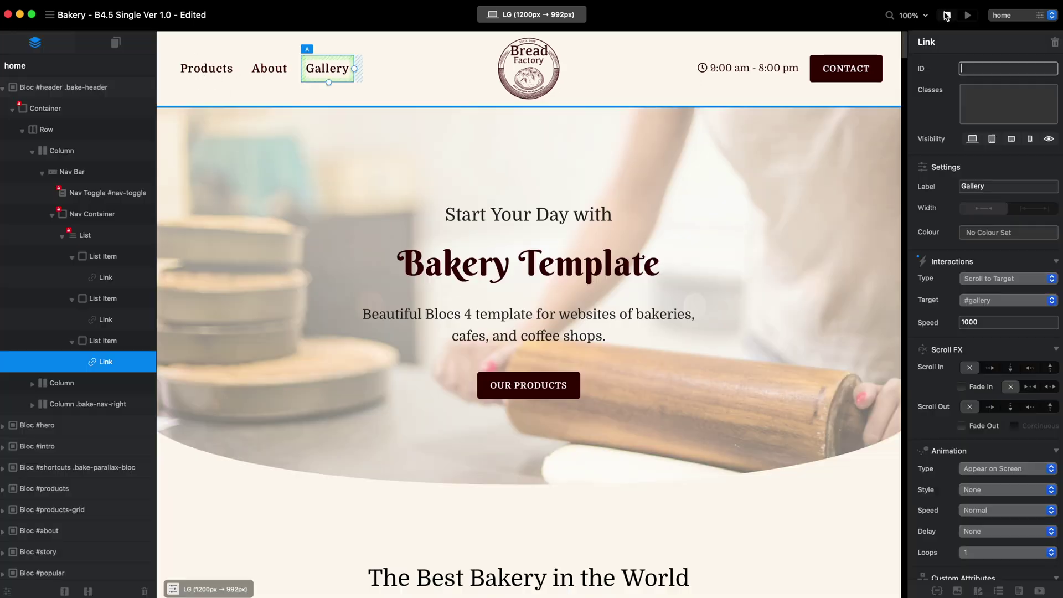
# Step: Disable lazy loading in the project's export settings
pyautogui.click(51, 16)
pyautogui.click(479, 314)
pyautogui.click(630, 412)
# Step: Export the site to the Desktop as 'Bakery - B4.5 Single Ver 1.0 LAZY OFF'
pyautogui.press('super+e')
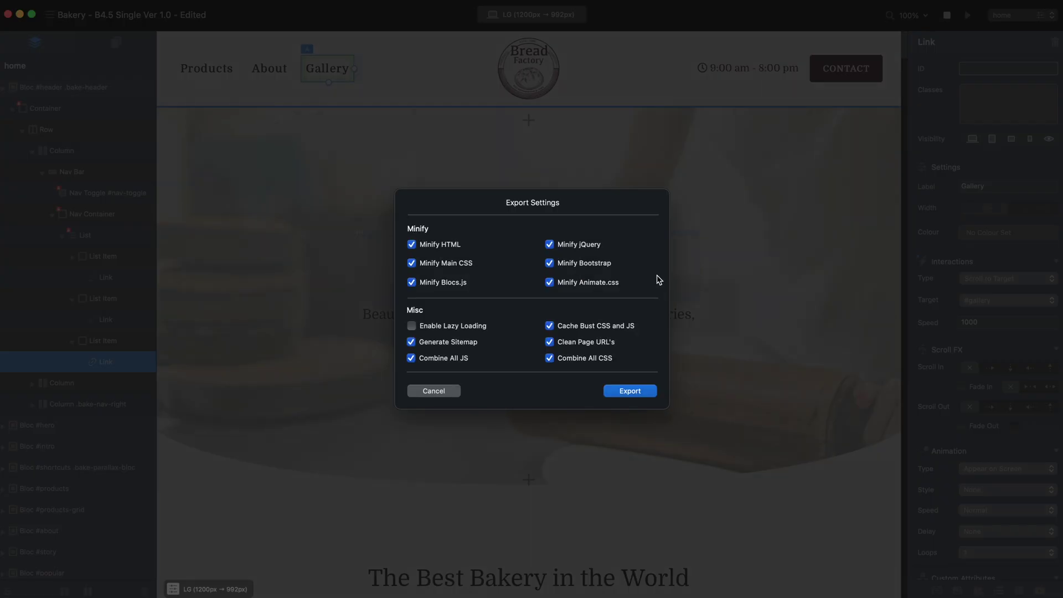
pyautogui.click(642, 391)
pyautogui.click(637, 131)
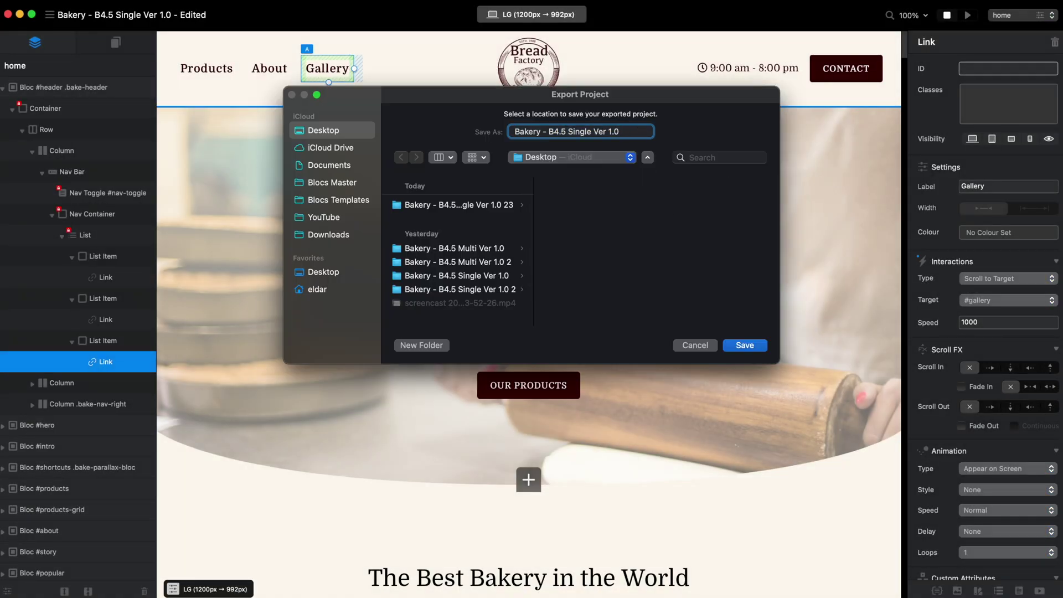
pyautogui.write('LAZY OFF')
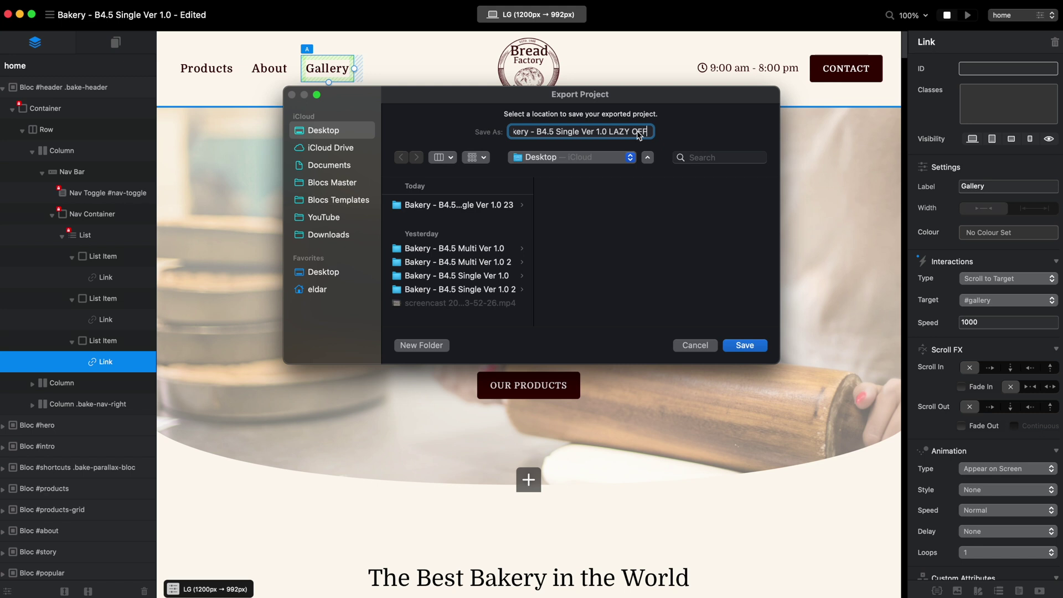
pyautogui.press('Return')
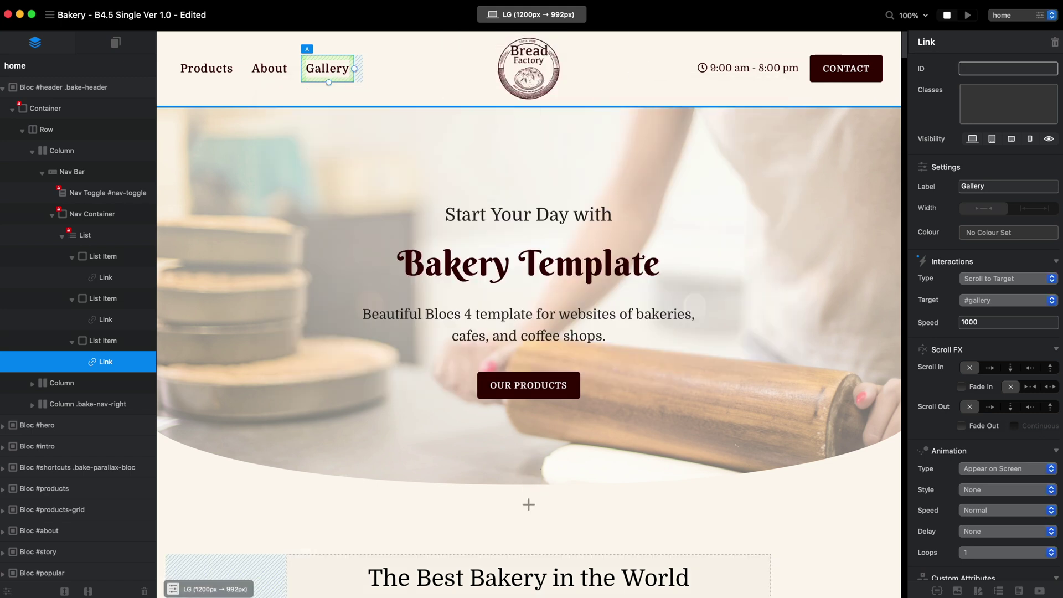
# Step: Open the LAZY OFF export's index.html in Safari and jump to Our Products
pyautogui.click(375, 106)
pyautogui.doubleClick(523, 262)
pyautogui.doubleClick(751, 184)
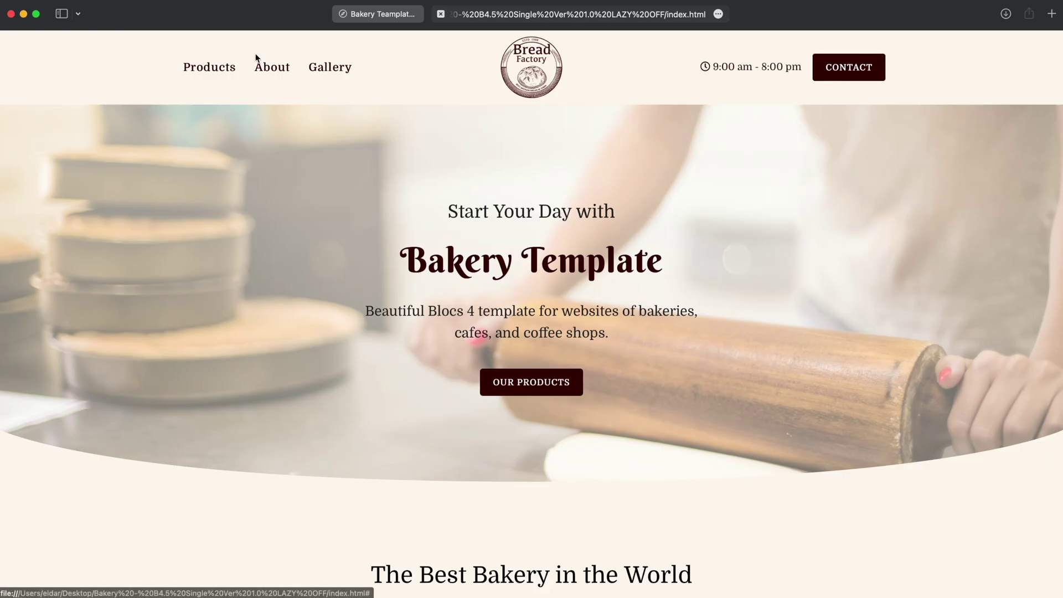
pyautogui.click(221, 69)
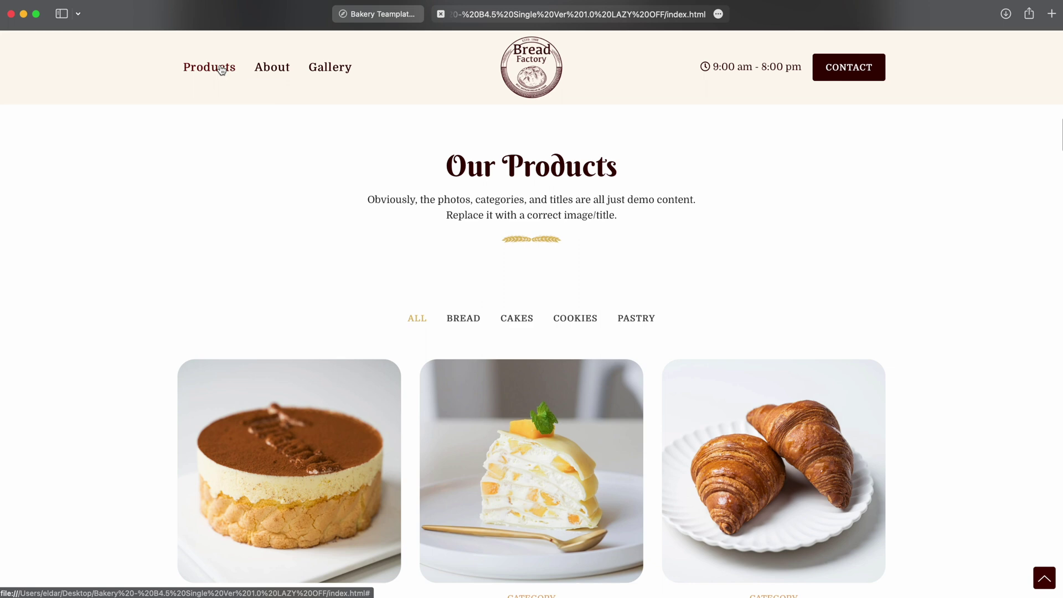
# Step: Test the About, Gallery and CONTACT links, reaching the Contact Us section
pyautogui.click(263, 74)
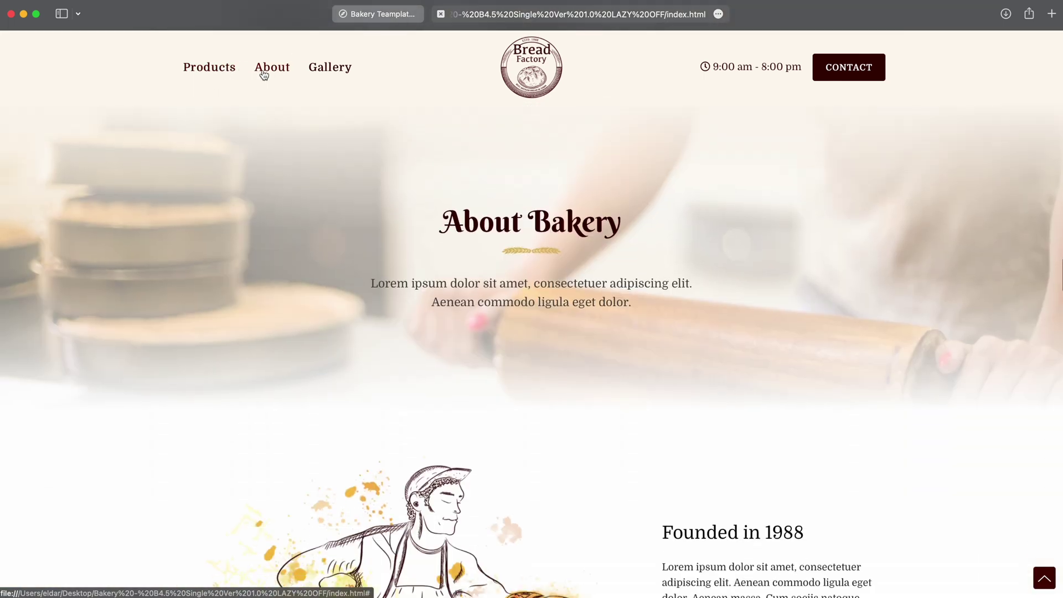
pyautogui.click(329, 70)
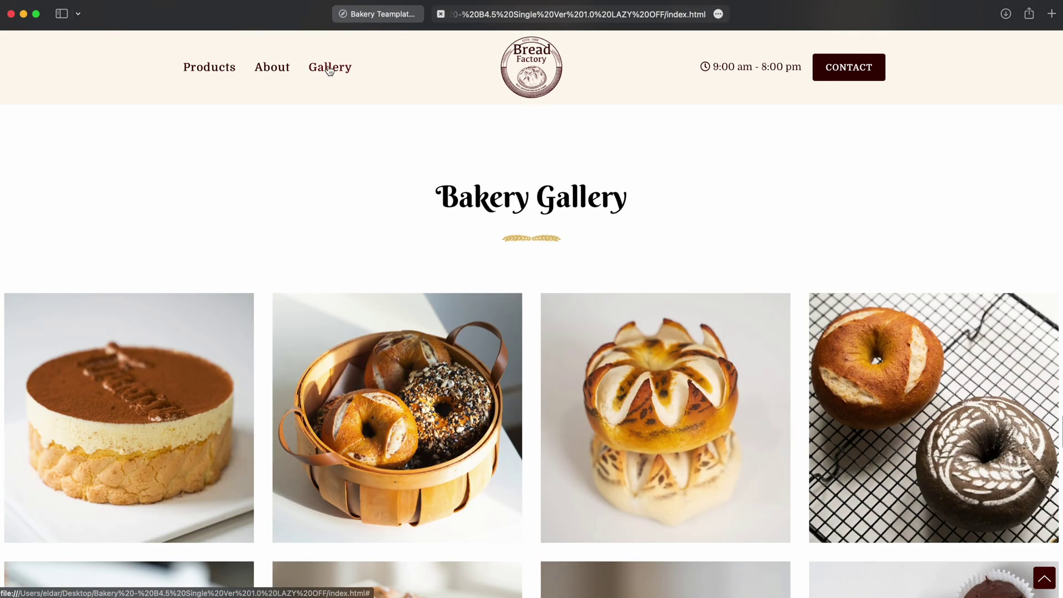
pyautogui.click(864, 69)
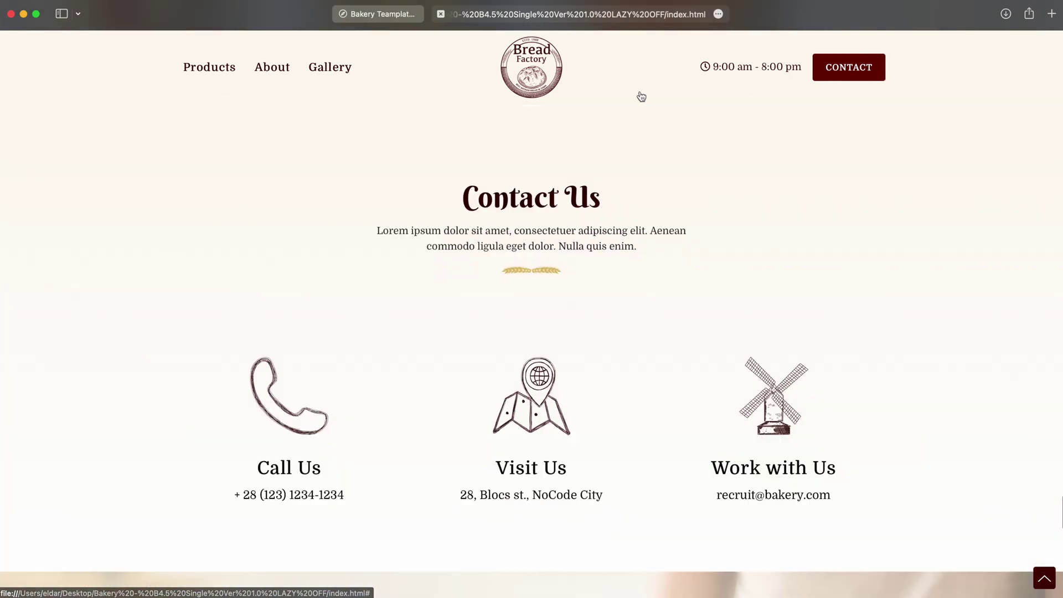